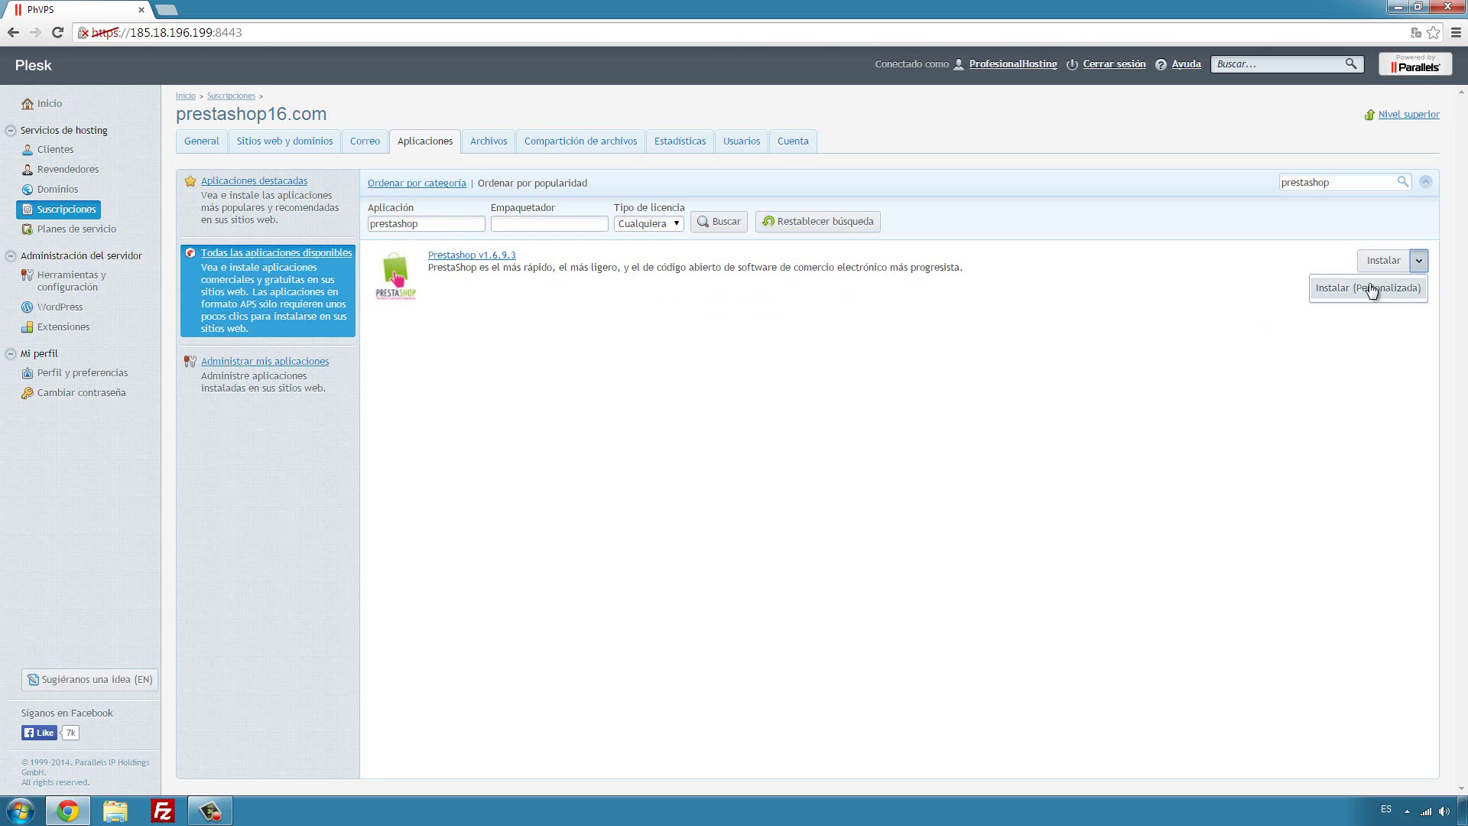
# Step: Start a custom install of PrestaShop v1.6.9.3 and accept the licence agreement
pyautogui.click(1376, 291)
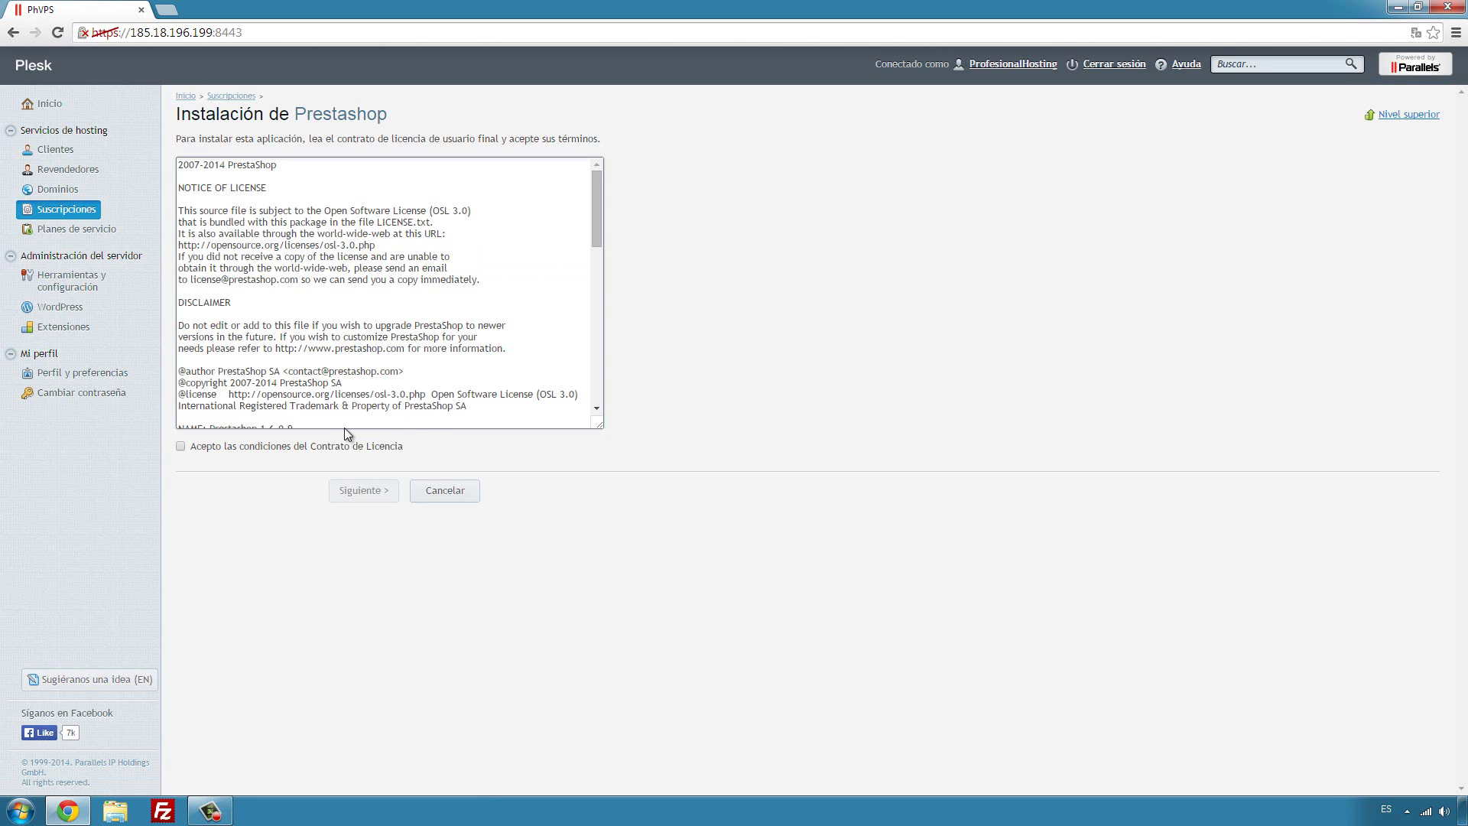
pyautogui.click(227, 448)
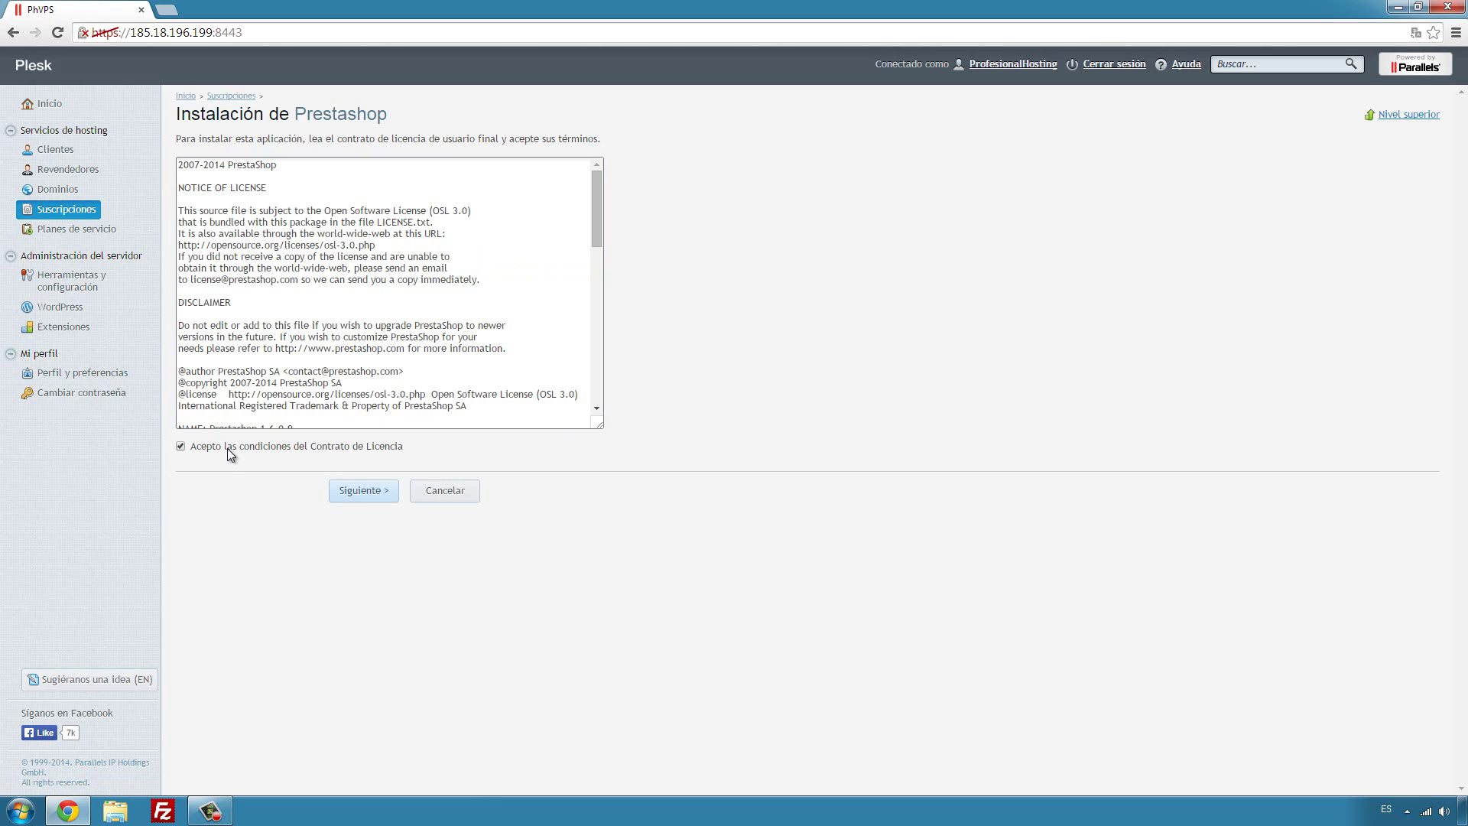
pyautogui.click(378, 494)
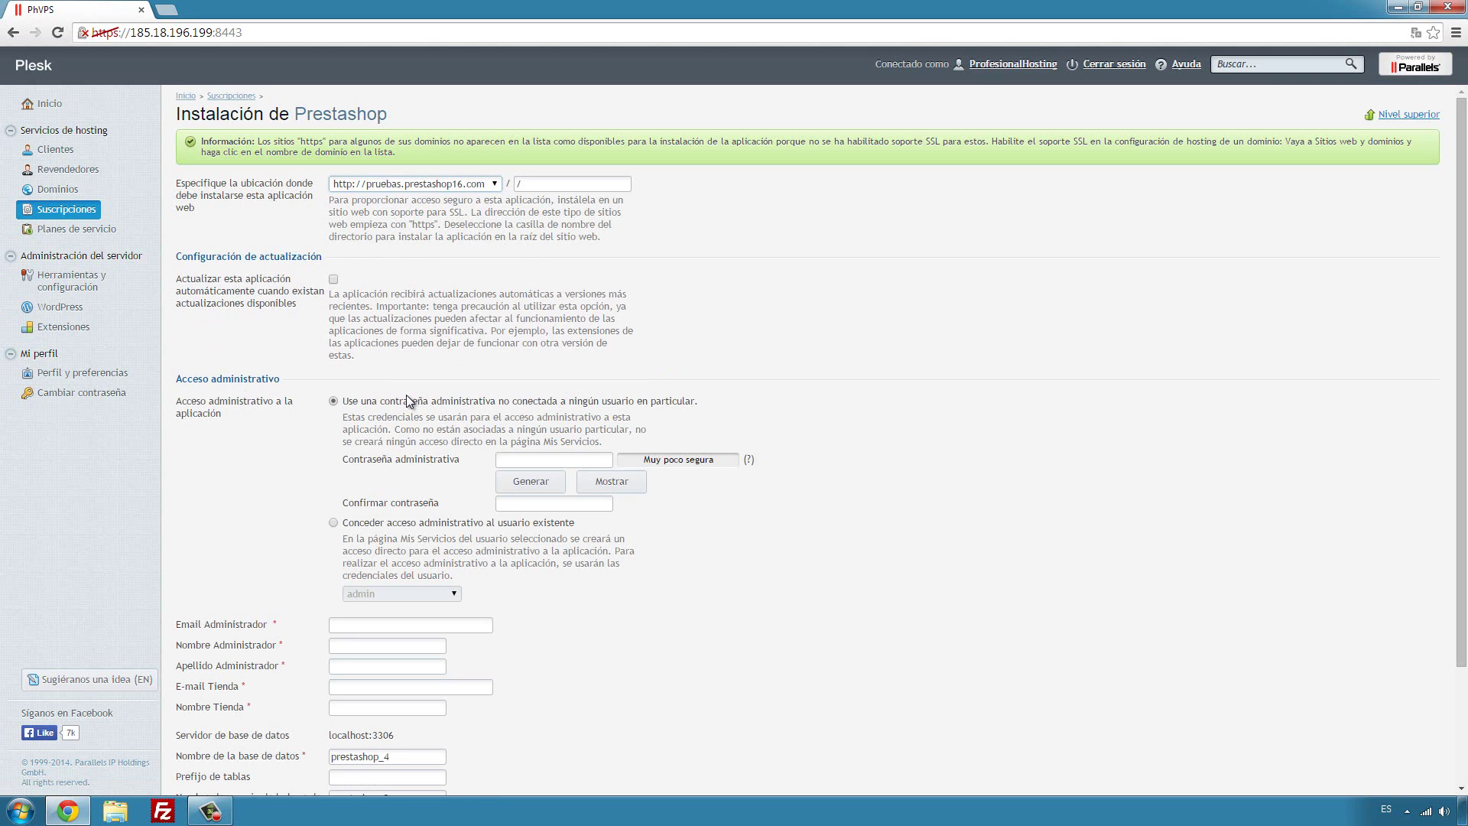
pyautogui.scroll(-3, 406, 398)
pyautogui.scroll(3, 382, 407)
pyautogui.click(416, 184)
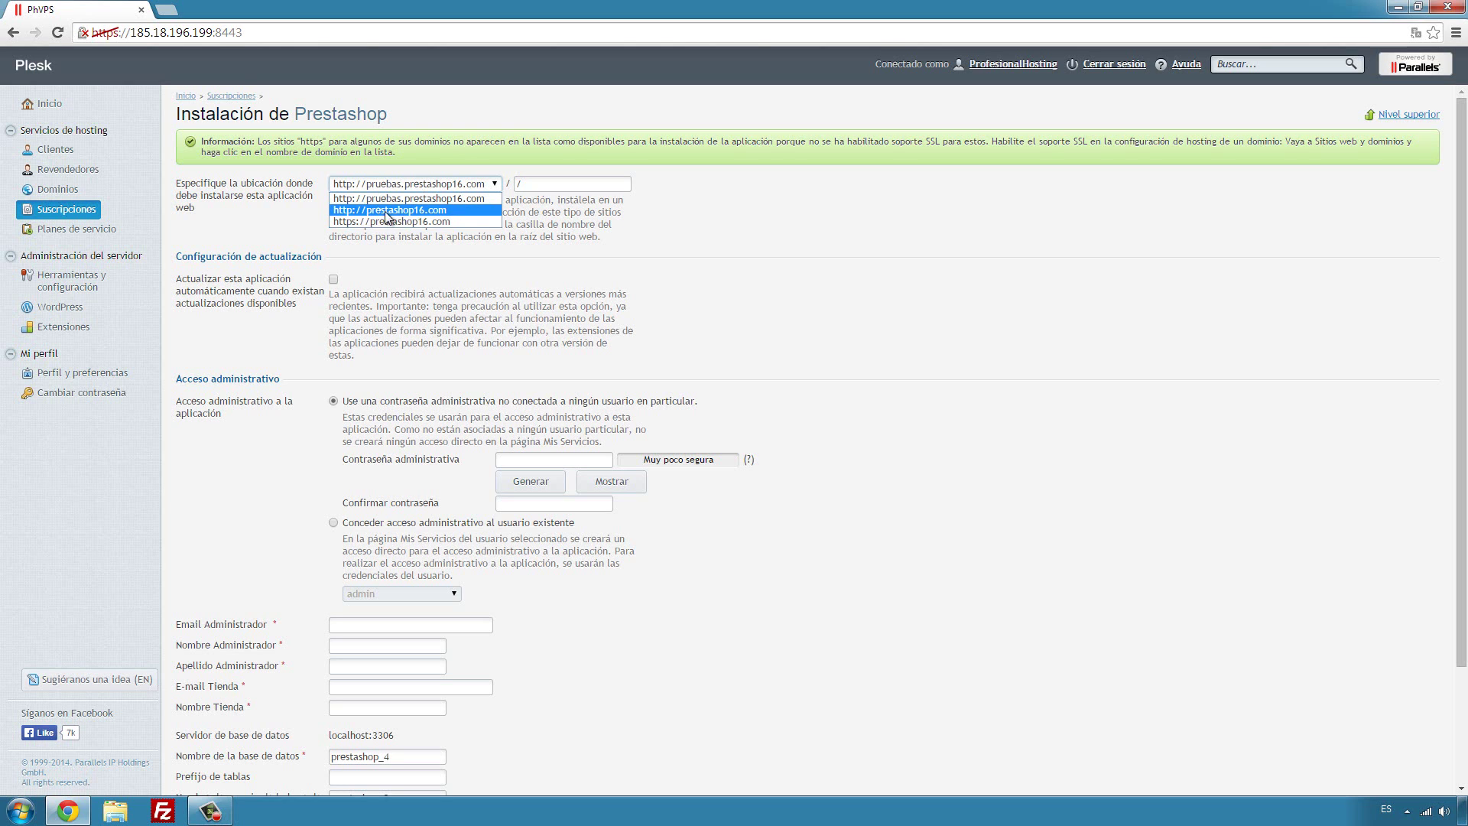
pyautogui.click(414, 211)
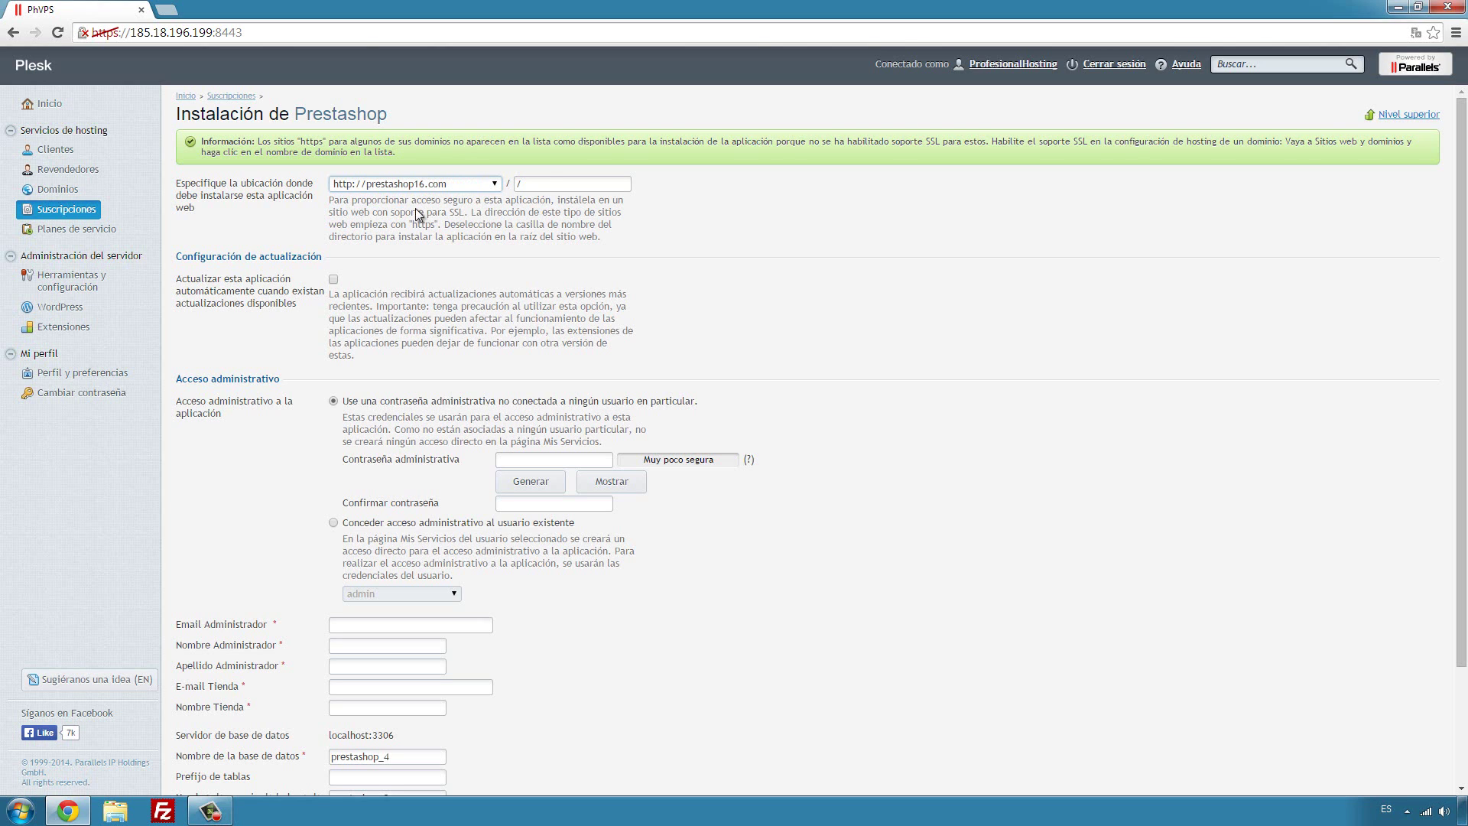
pyautogui.click(561, 185)
pyautogui.write('prestashop')
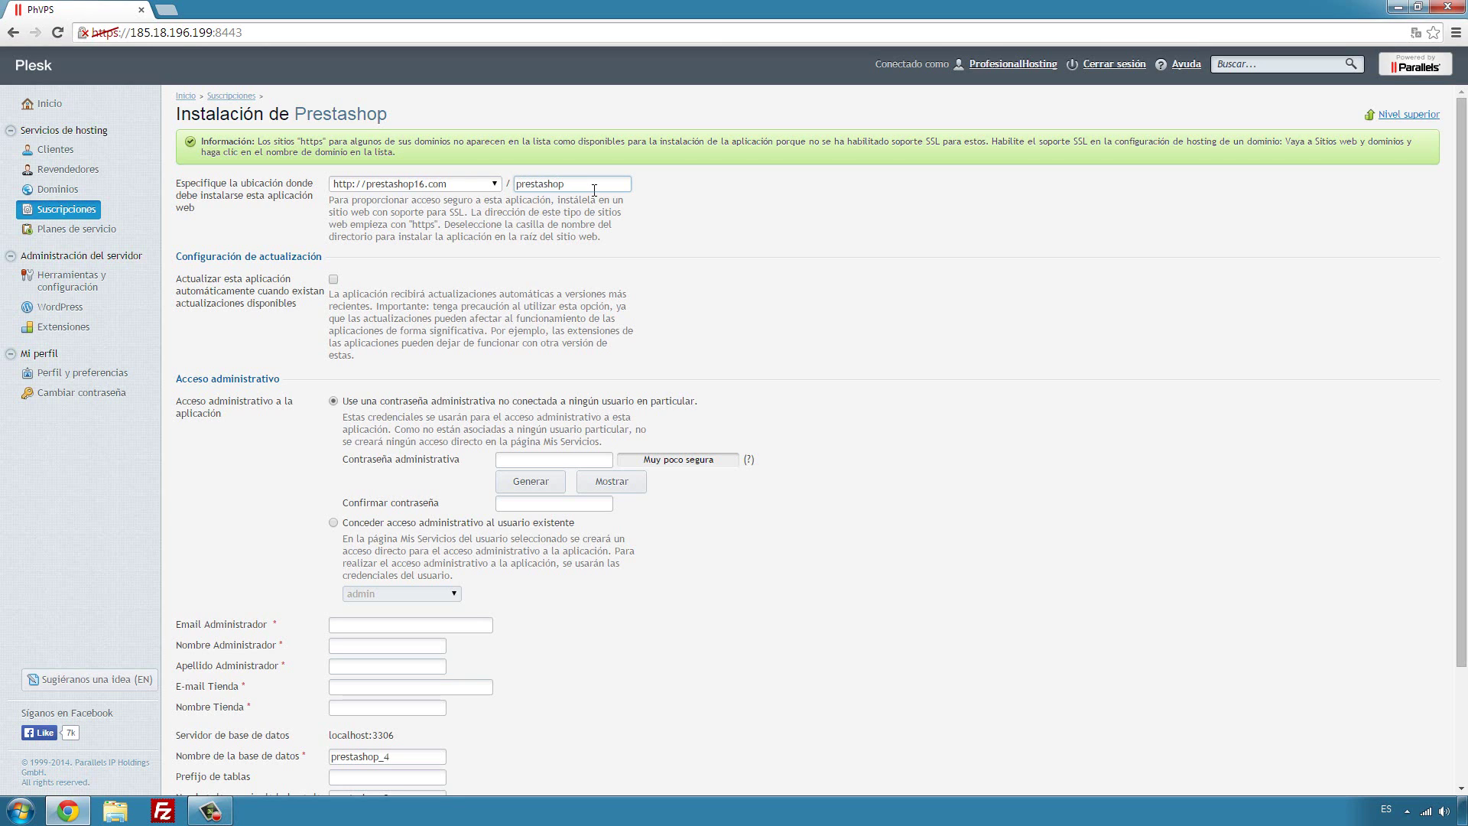
pyautogui.press('BackSpace')
pyautogui.press('BackSpace')
pyautogui.press('BackSpace')
pyautogui.press('BackSpace')
pyautogui.press('BackSpace')
pyautogui.press('BackSpace')
pyautogui.press('BackSpace')
pyautogui.press('BackSpace')
pyautogui.press('BackSpace')
# Step: Generate a strong administrative password, show it in plain text and select it for copying
pyautogui.click(531, 461)
pyautogui.click(508, 488)
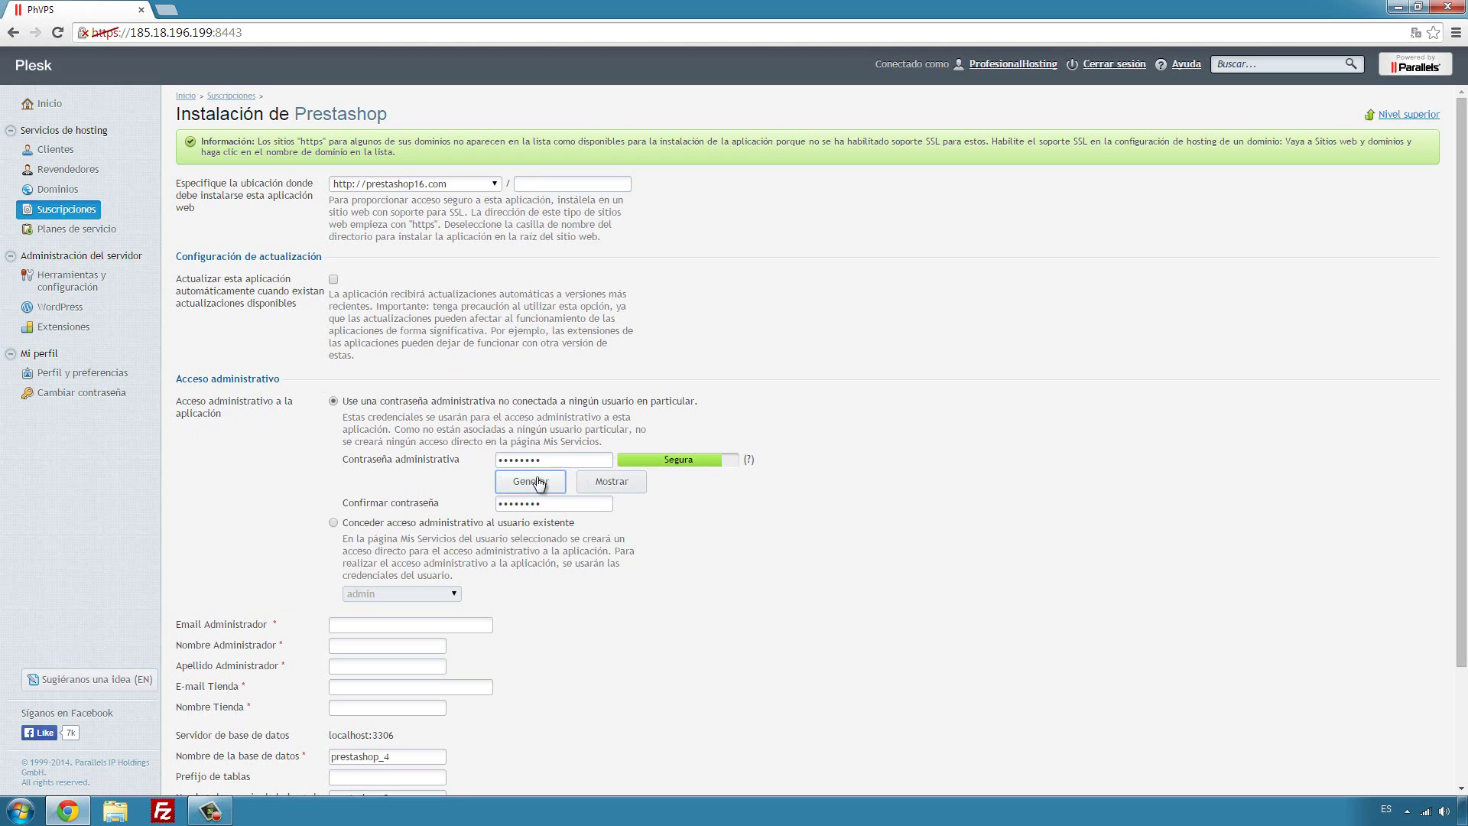
pyautogui.click(611, 484)
pyautogui.moveTo(597, 459); pyautogui.dragTo(442, 463)
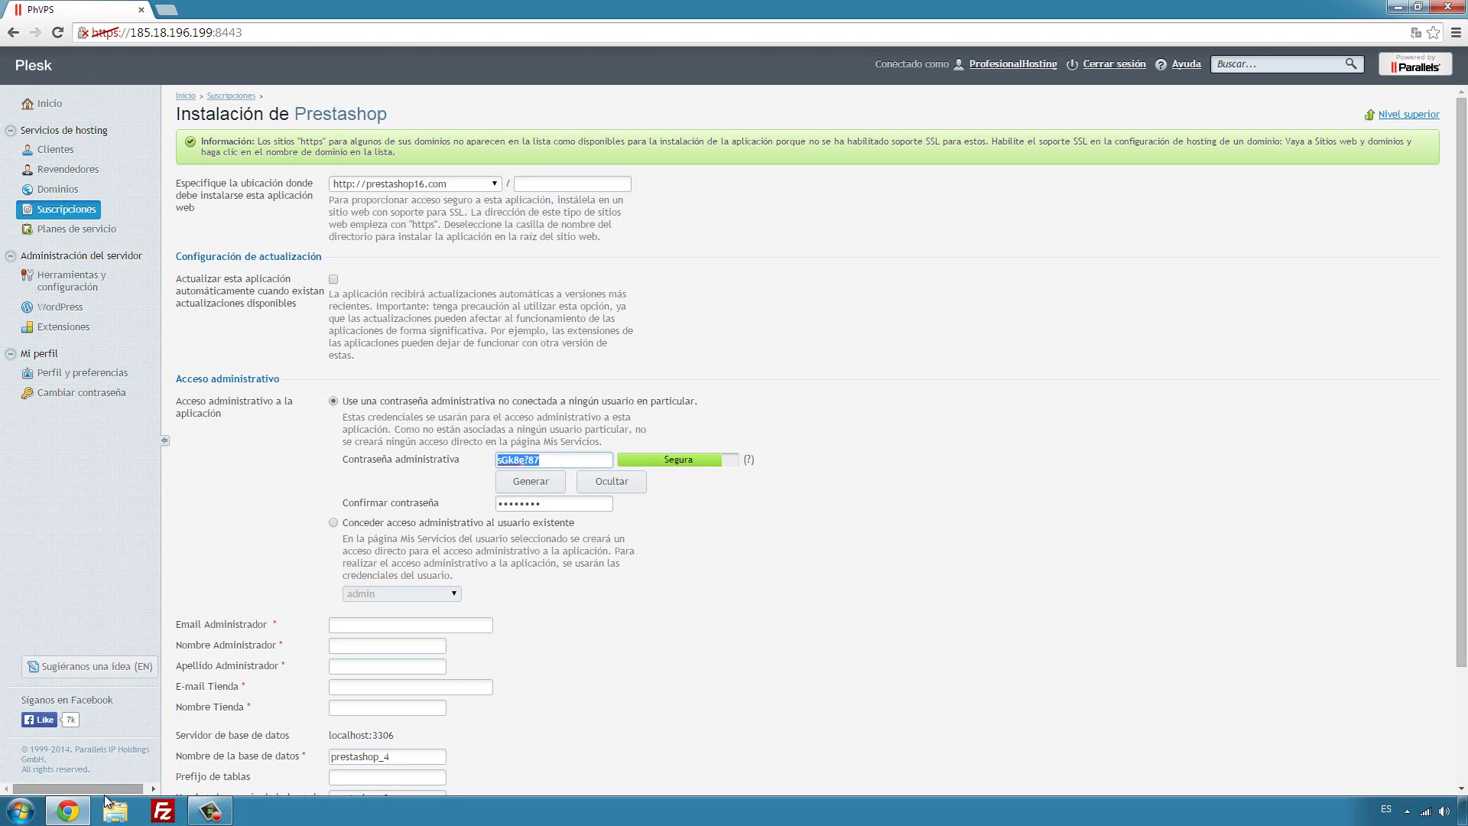
pyautogui.click(68, 811)
# Step: Save the admin password in a new desktop text document in Notepad, then return to Chrome
pyautogui.rightClick(246, 561)
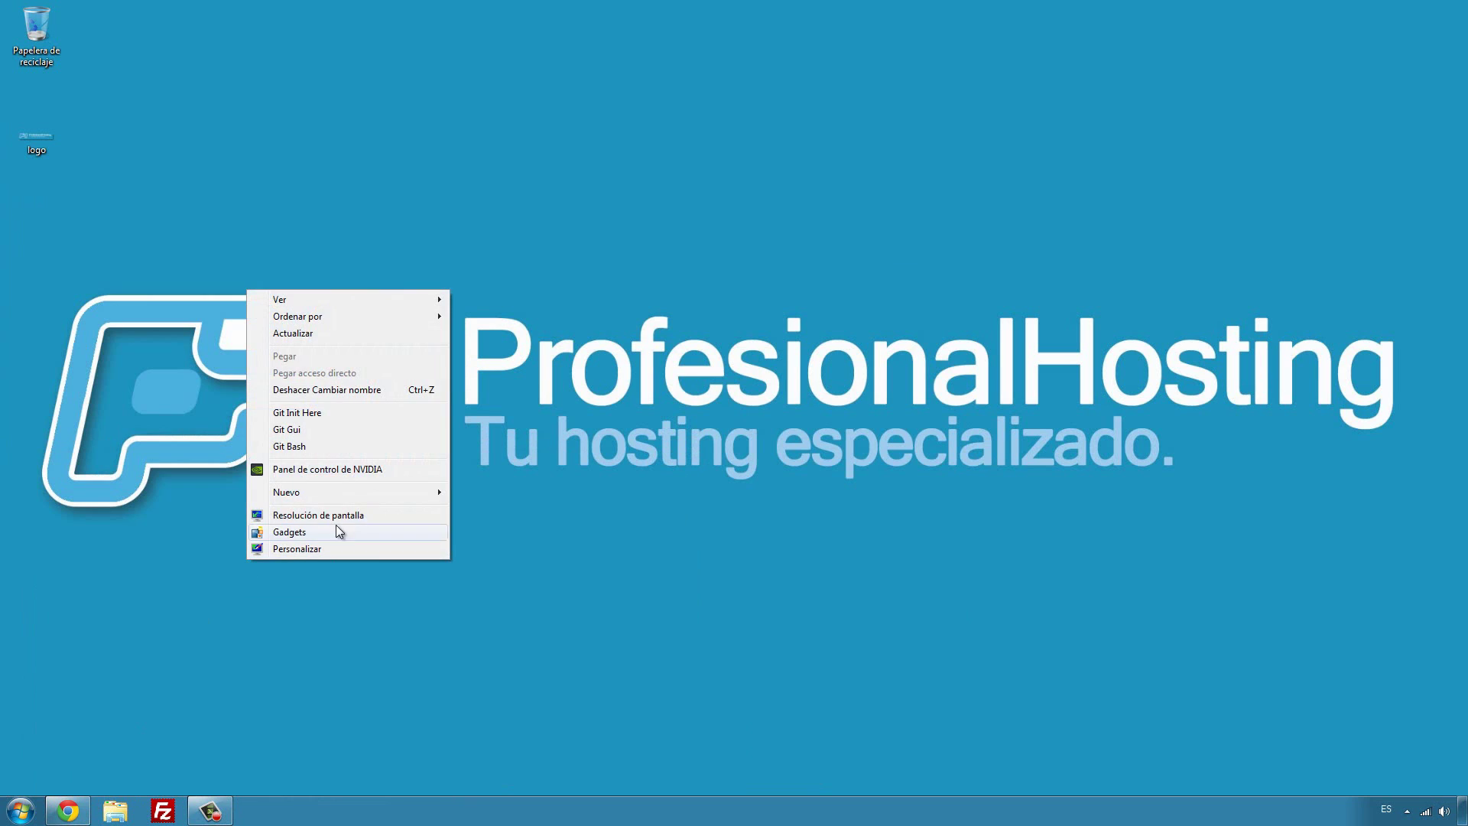
pyautogui.moveTo(441, 495)
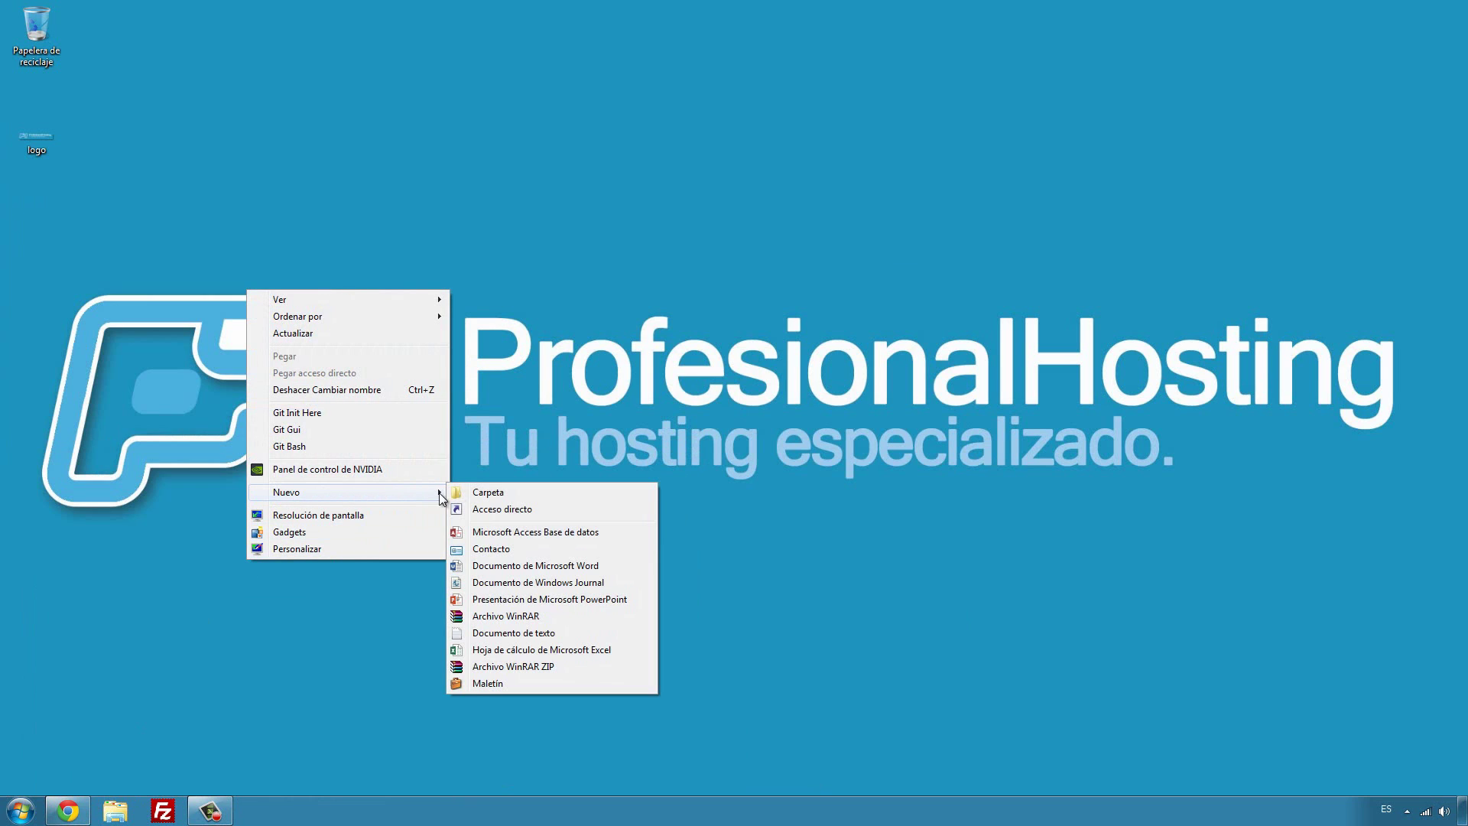
pyautogui.click(528, 633)
pyautogui.press('Return')
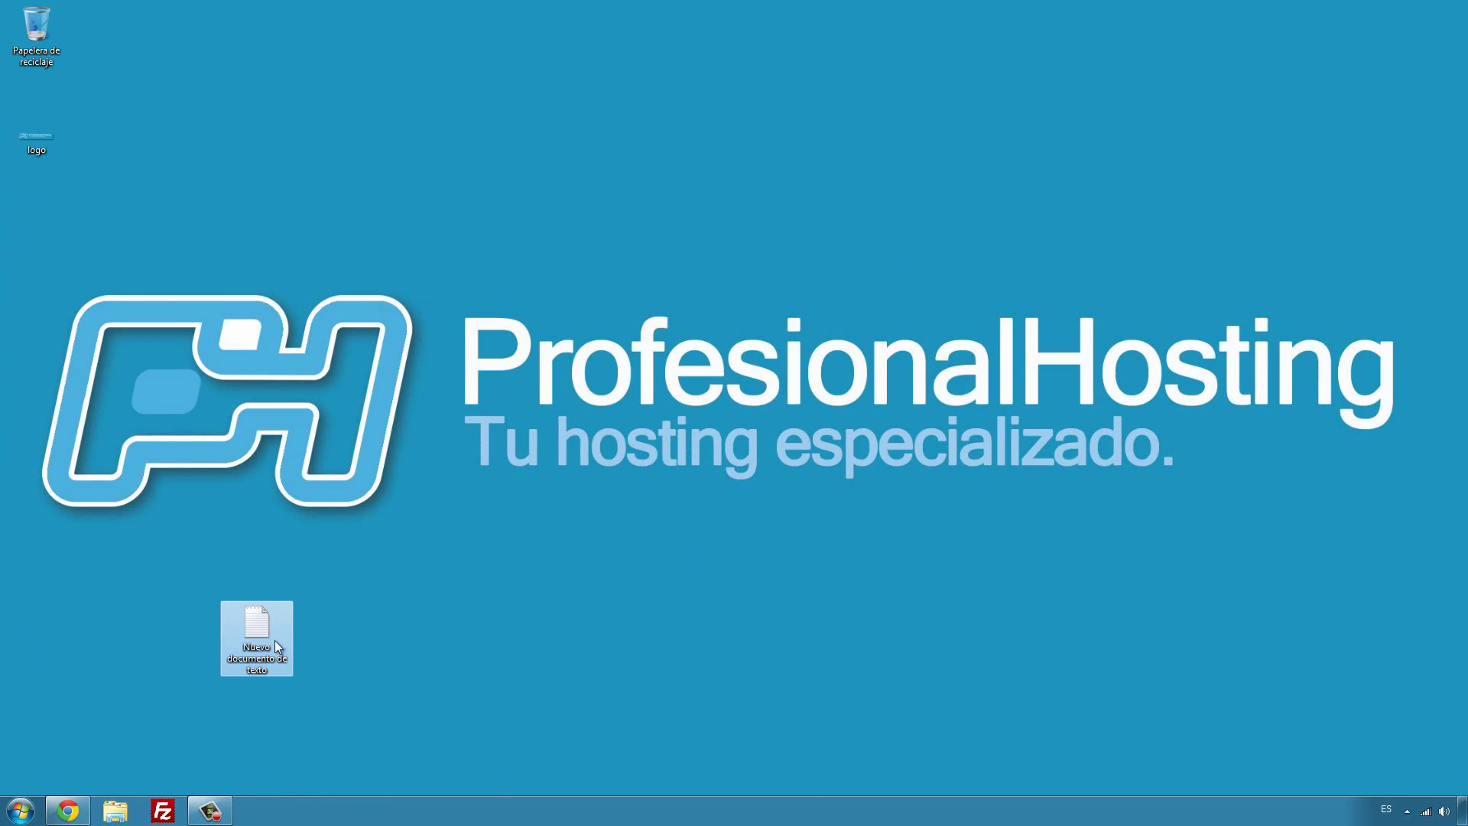
pyautogui.doubleClick(257, 631)
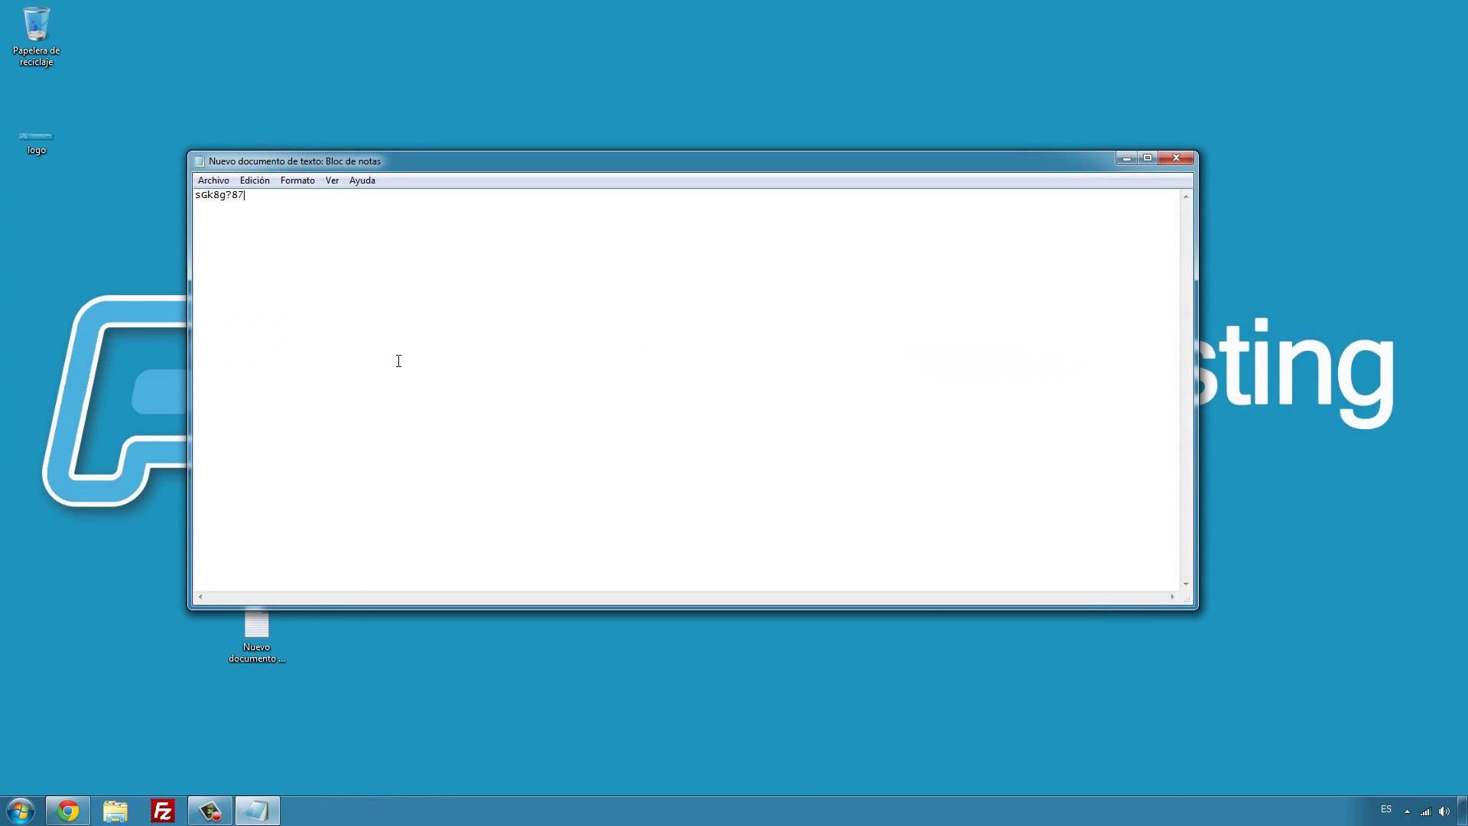
pyautogui.click(84, 812)
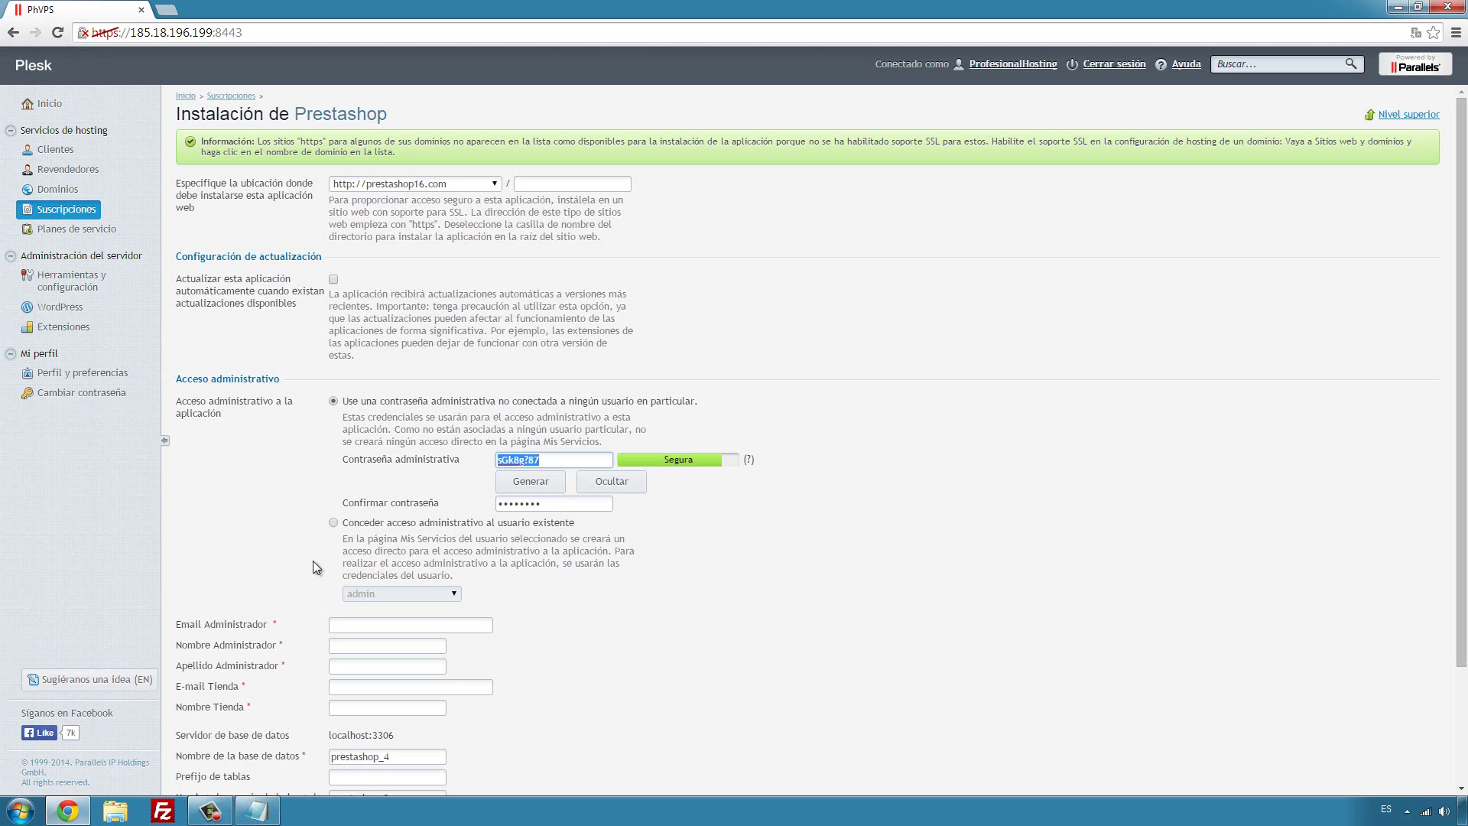
# Step: Enter the administrator's e-mail address, first name and last name
pyautogui.scroll(-2, 613, 636)
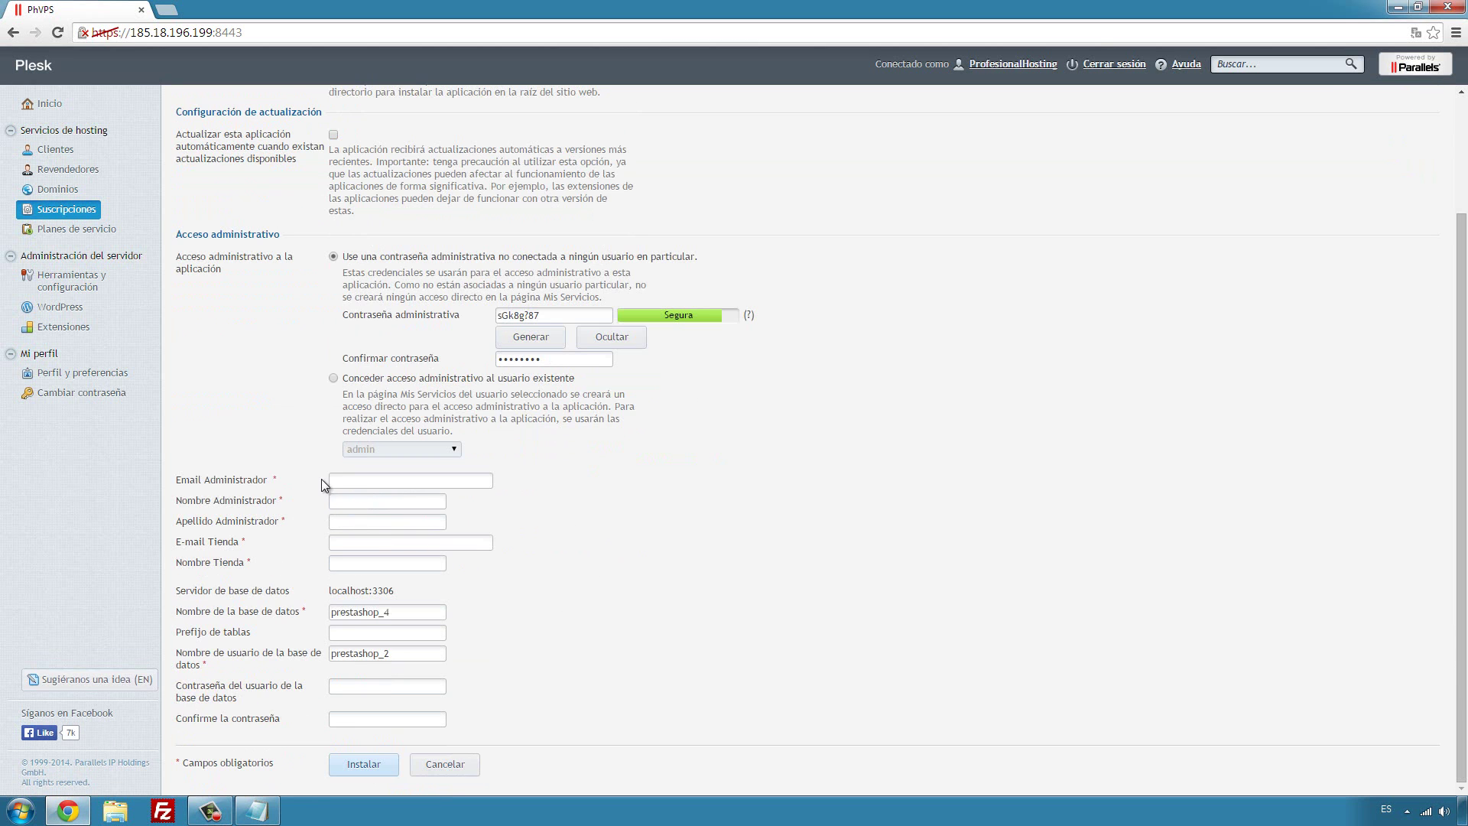
pyautogui.click(367, 481)
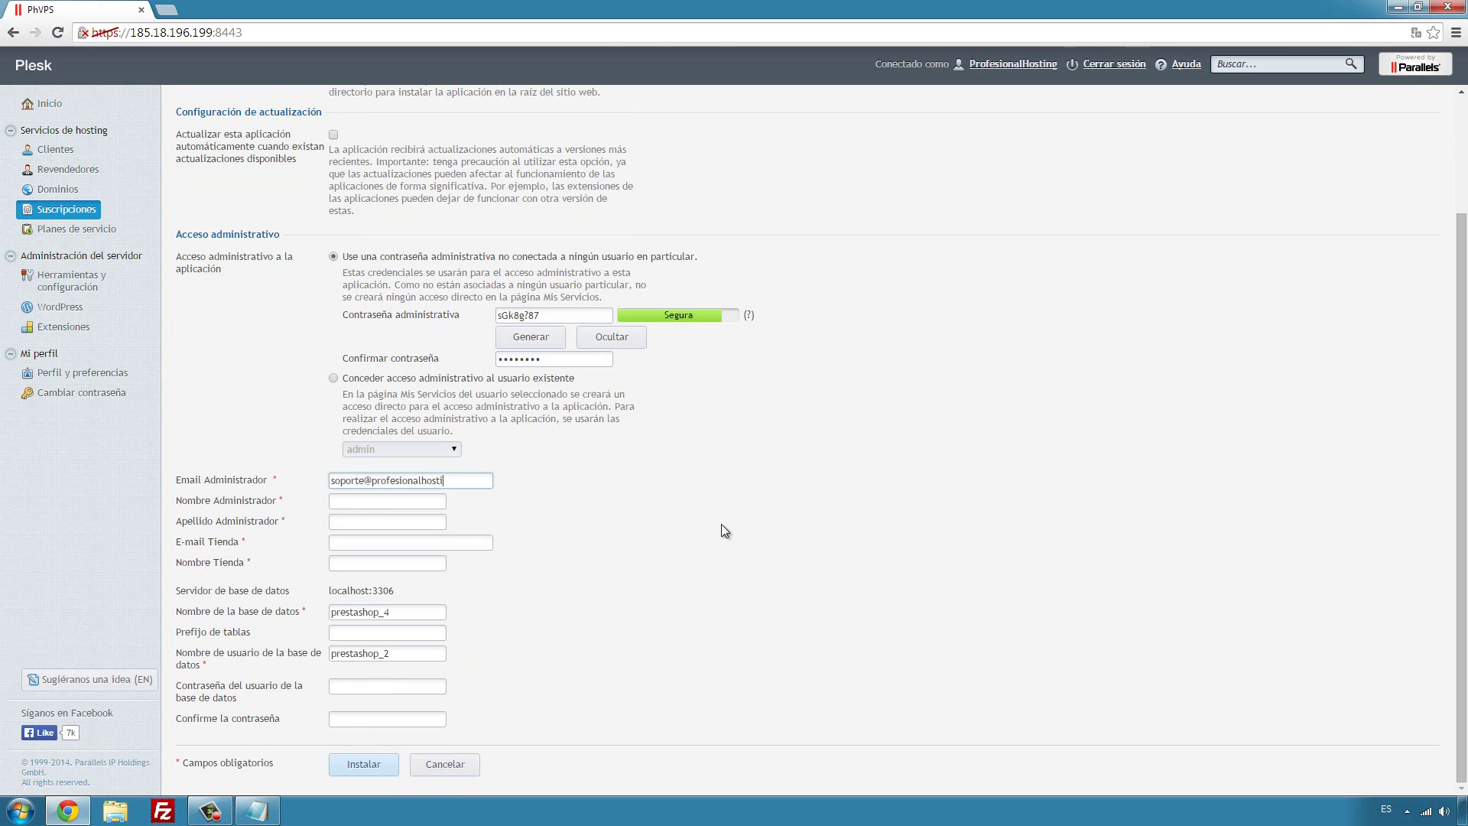
pyautogui.press('Tab')
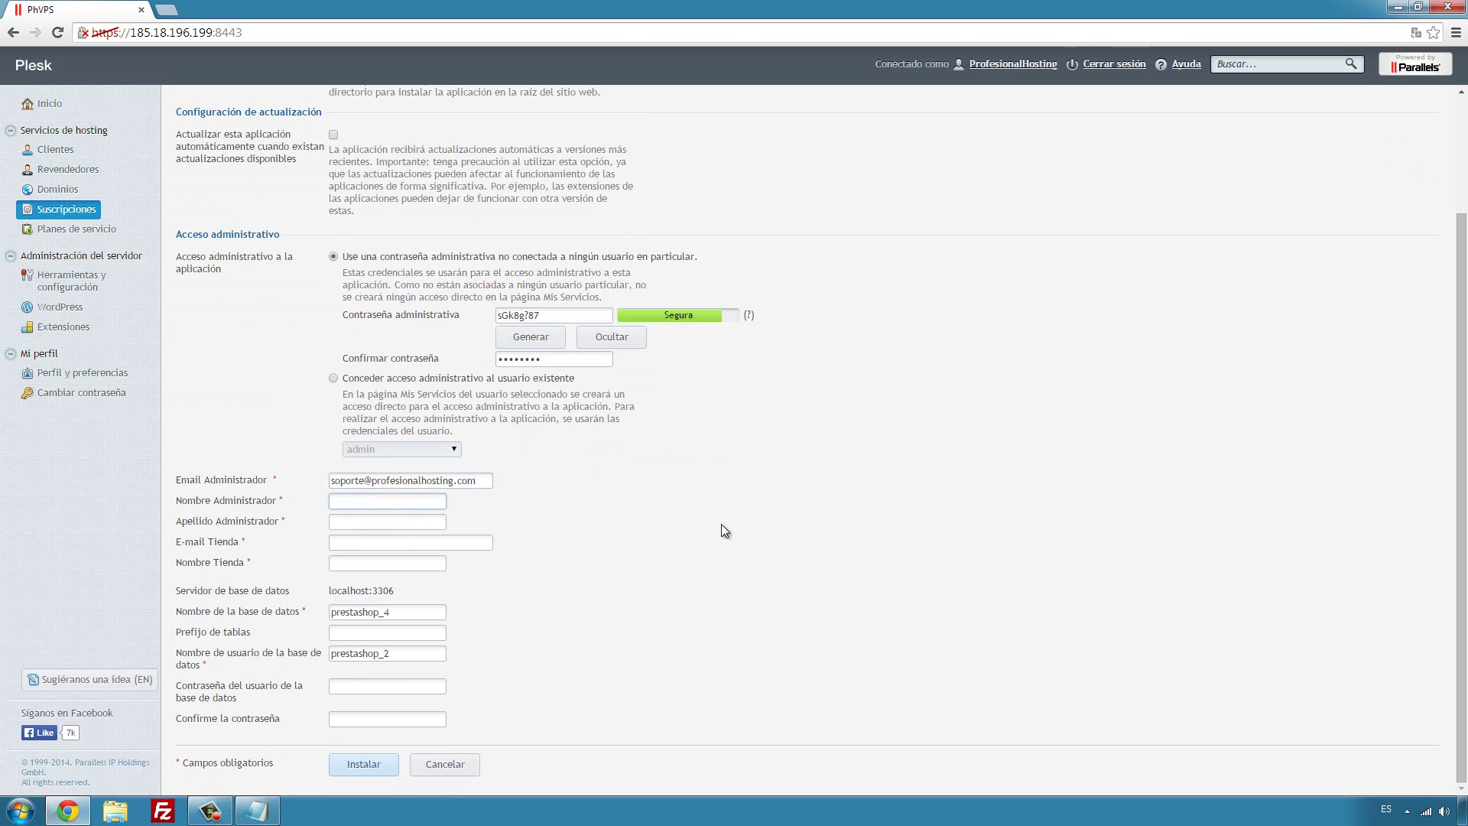
pyautogui.write('Antonio')
pyautogui.press('Tab')
pyautogui.write('PH')
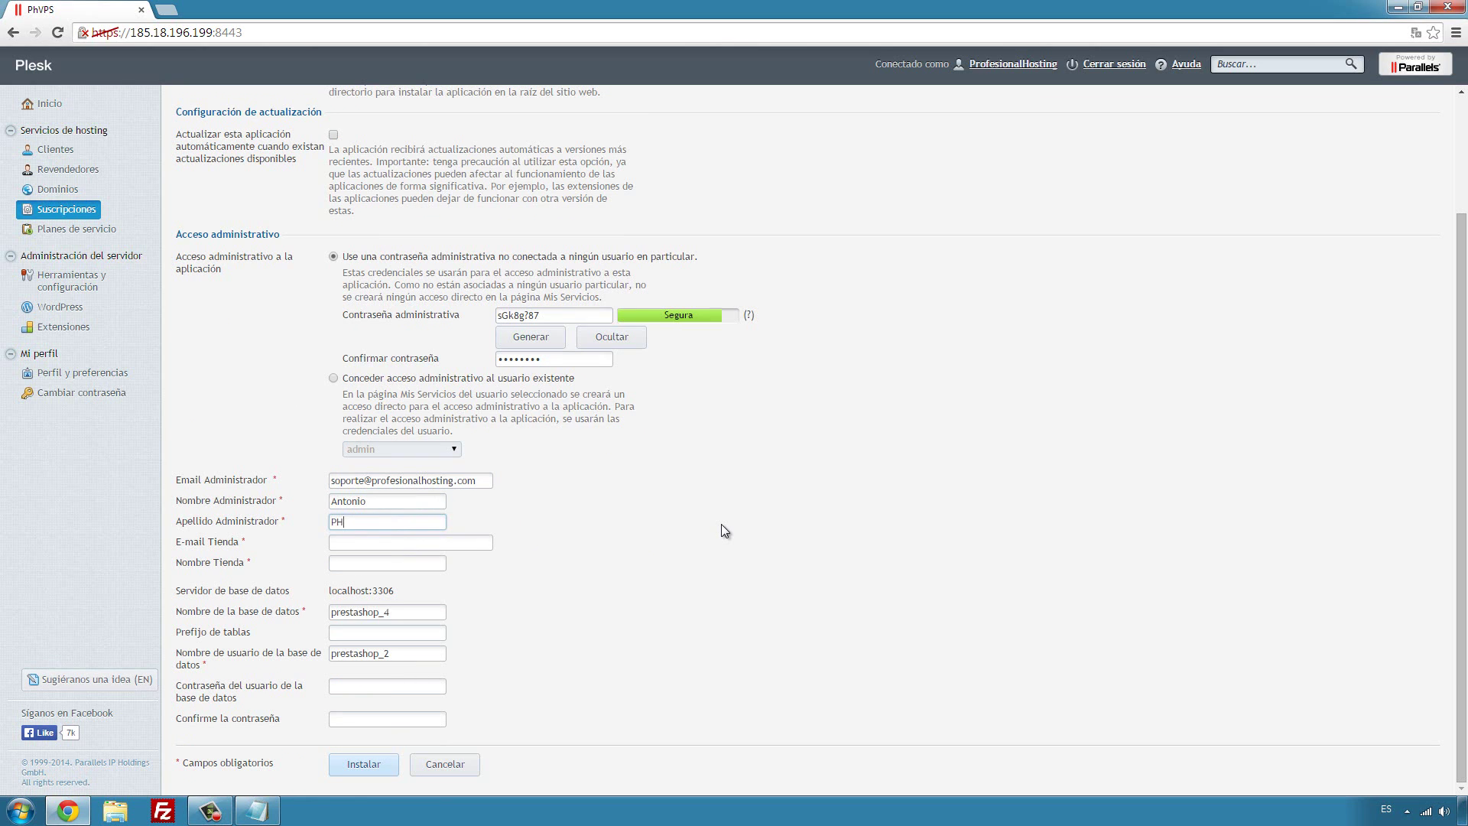
# Step: Enter the store e-mail address and name the store Autoinstalacion
pyautogui.press('Tab')
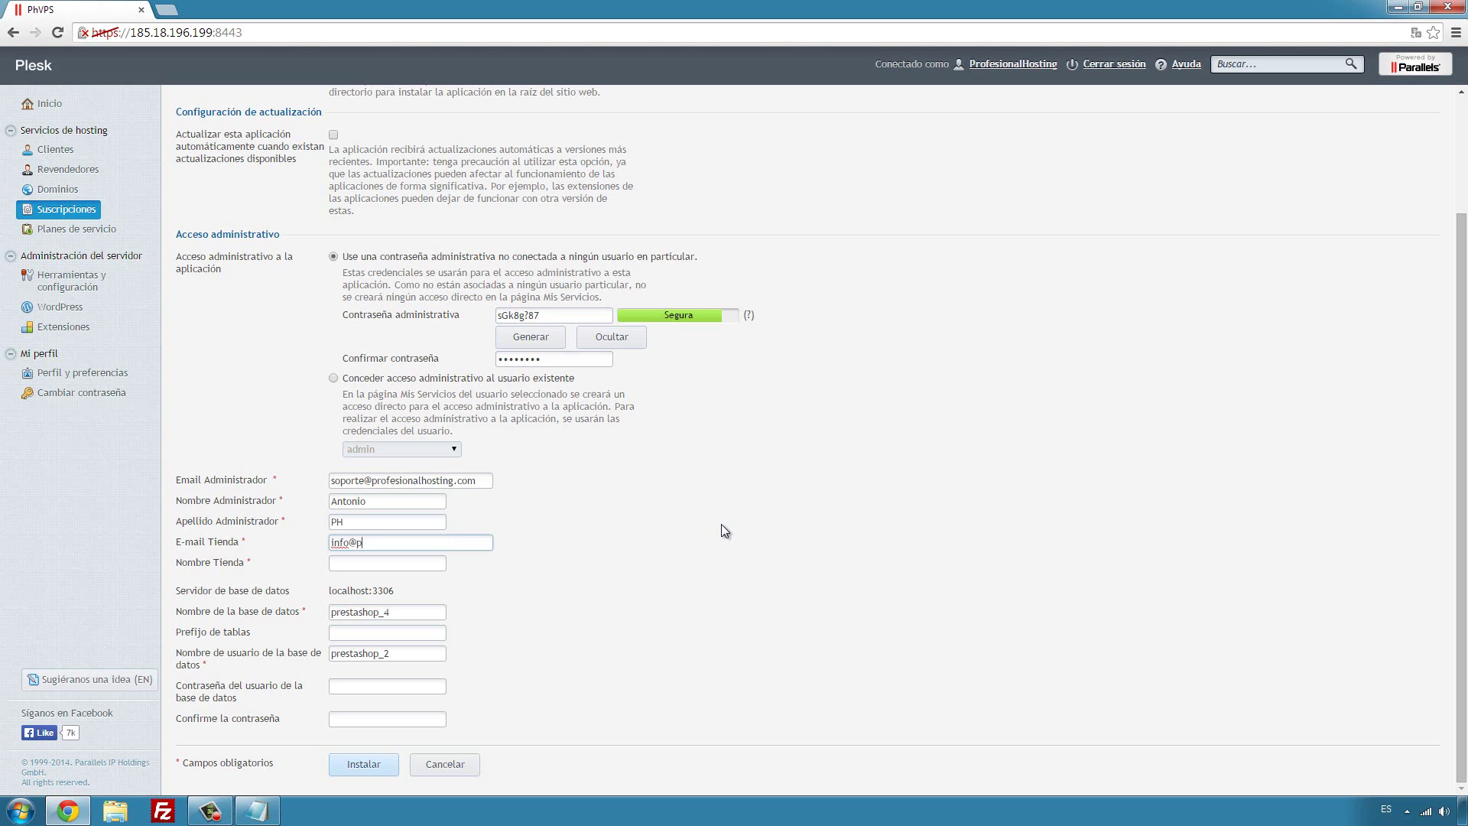
pyautogui.press('Tab')
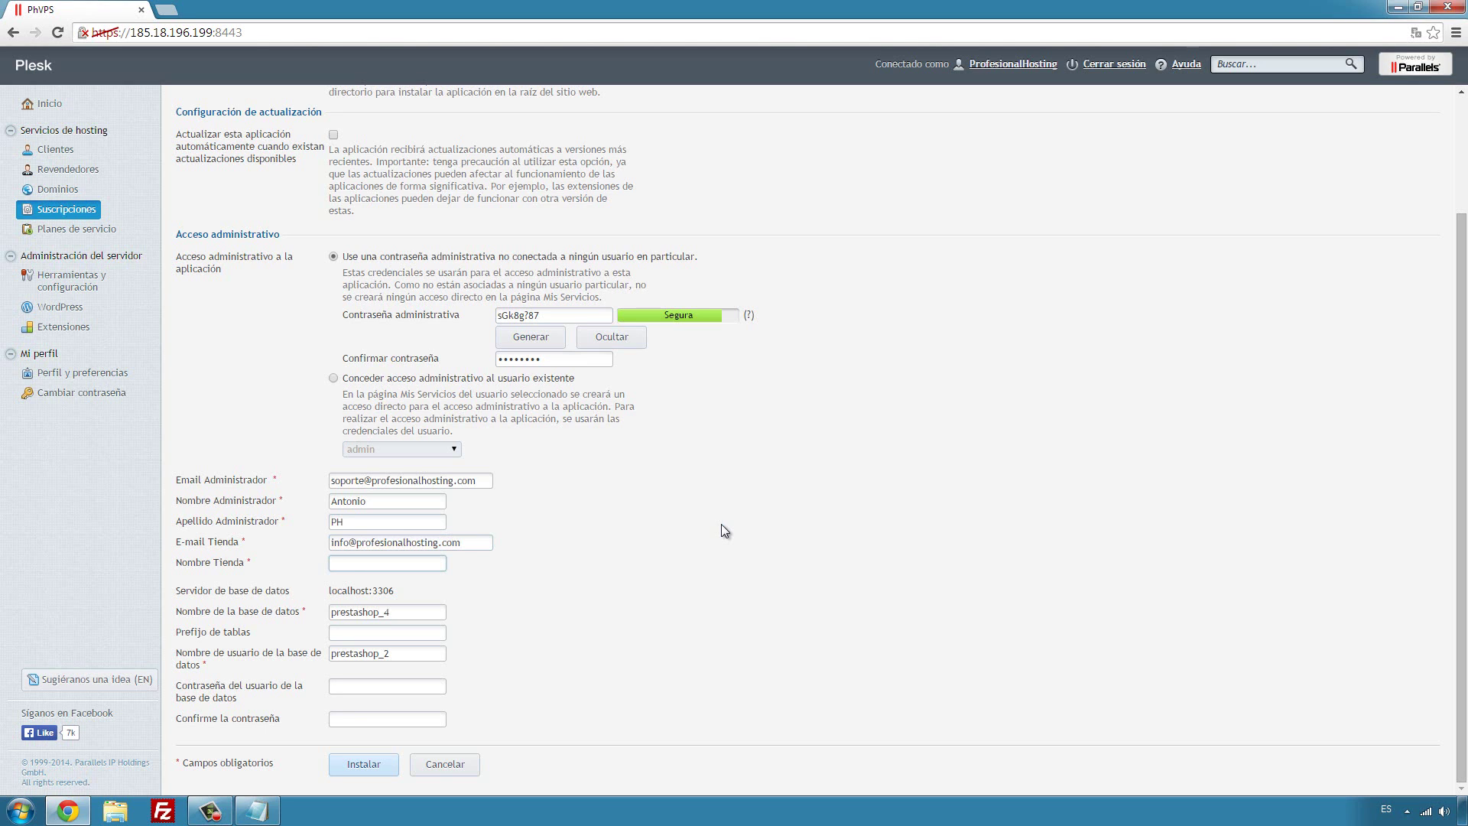
pyautogui.write('Autoinstalacion')
# Step: Leave the table prefix empty and run the PrestaShop installation
pyautogui.click(369, 632)
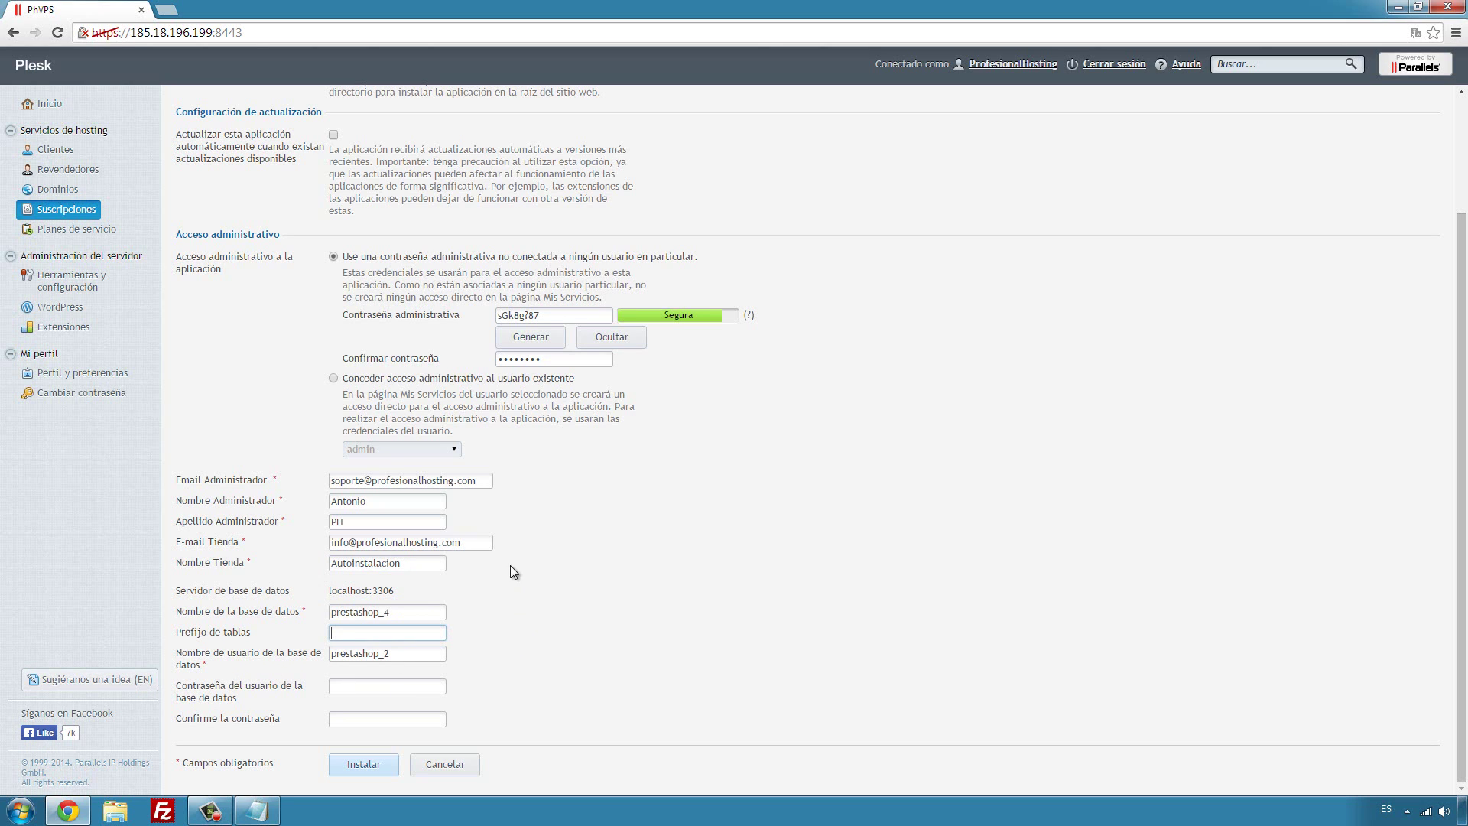
pyautogui.click(484, 590)
pyautogui.click(356, 769)
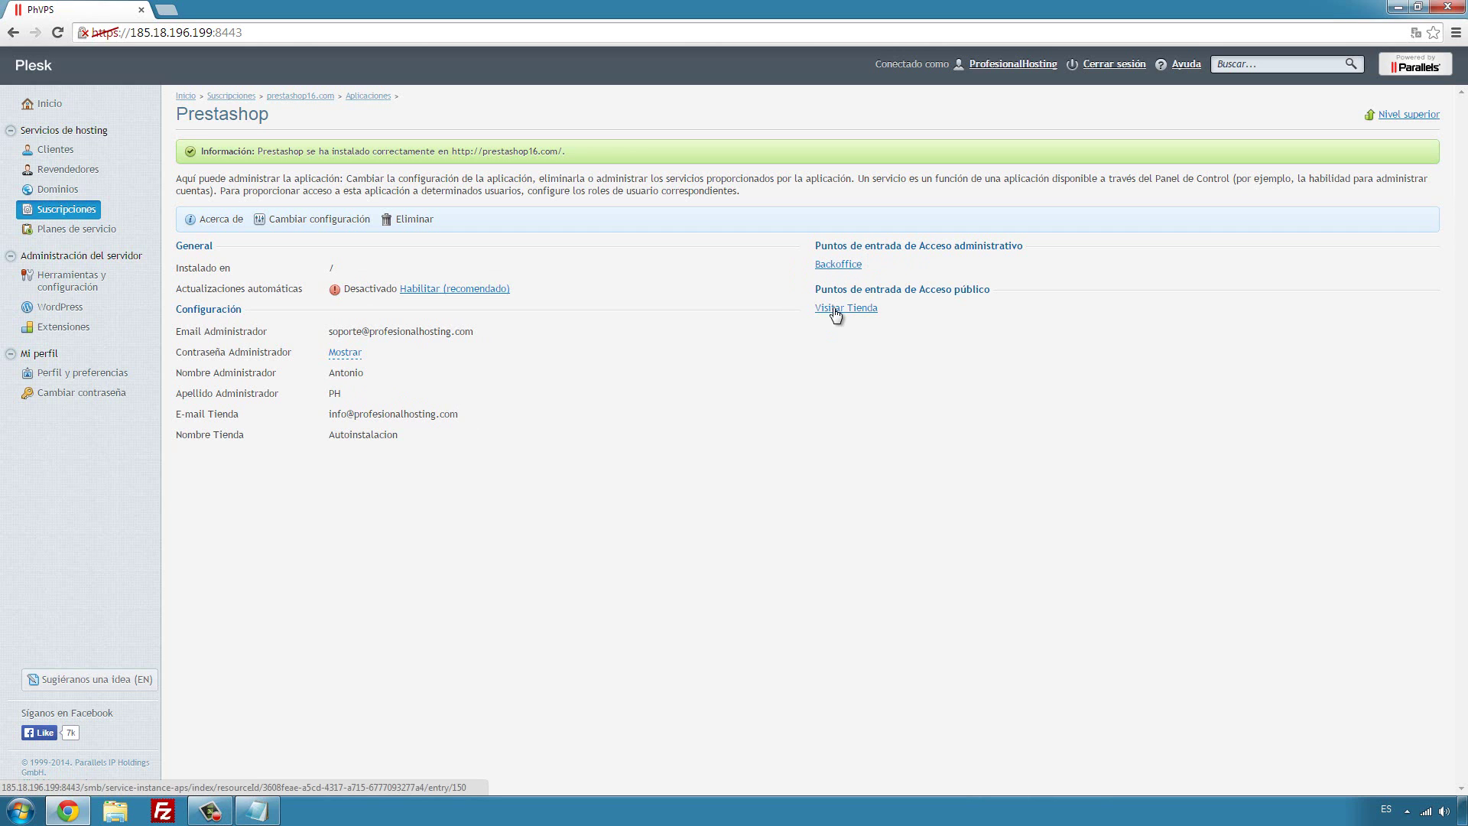
# Step: Open the Backoffice entry point, continue into it, and look over the dashboard
pyautogui.click(836, 265)
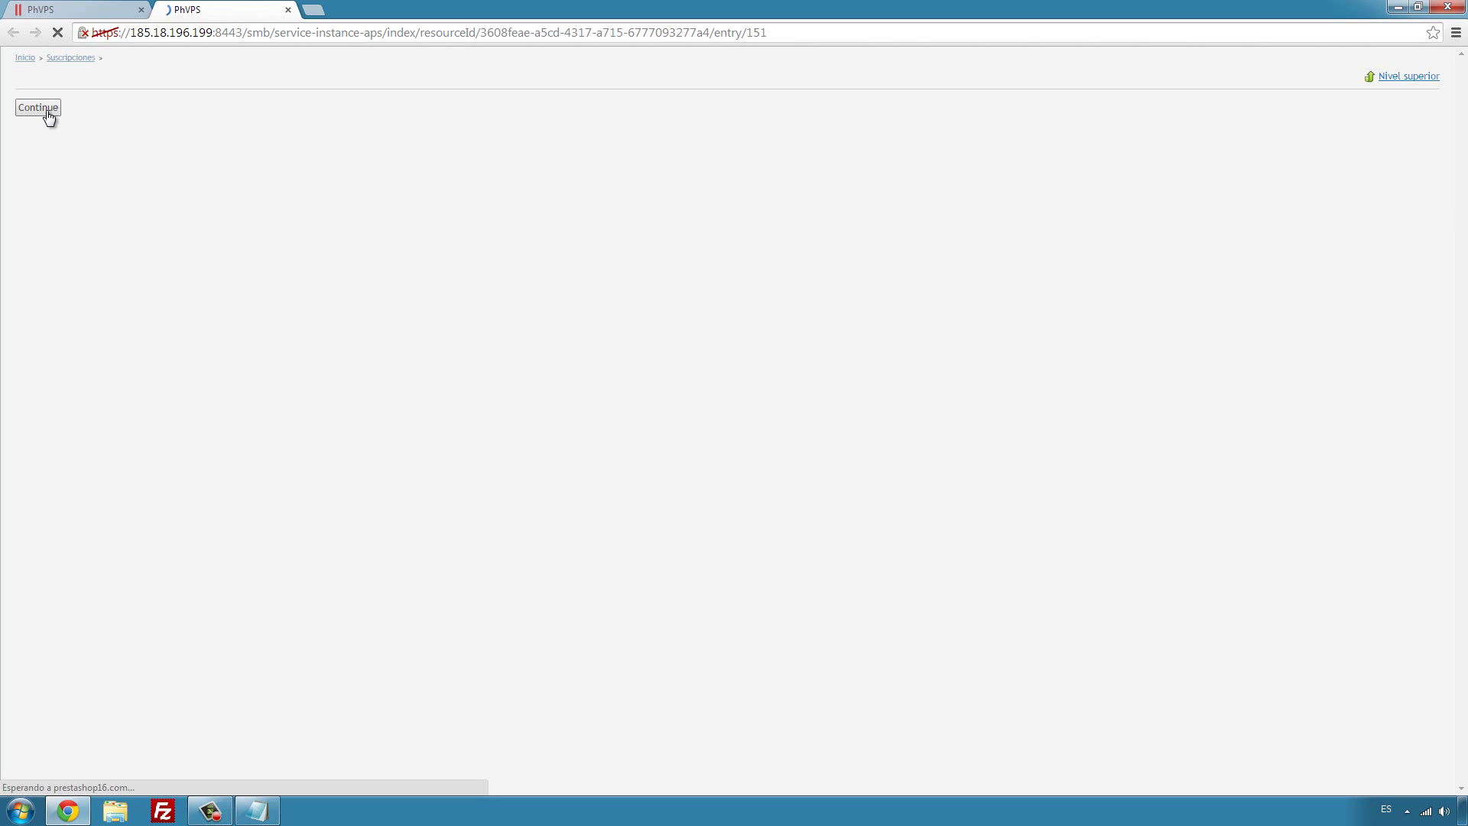
pyautogui.click(47, 113)
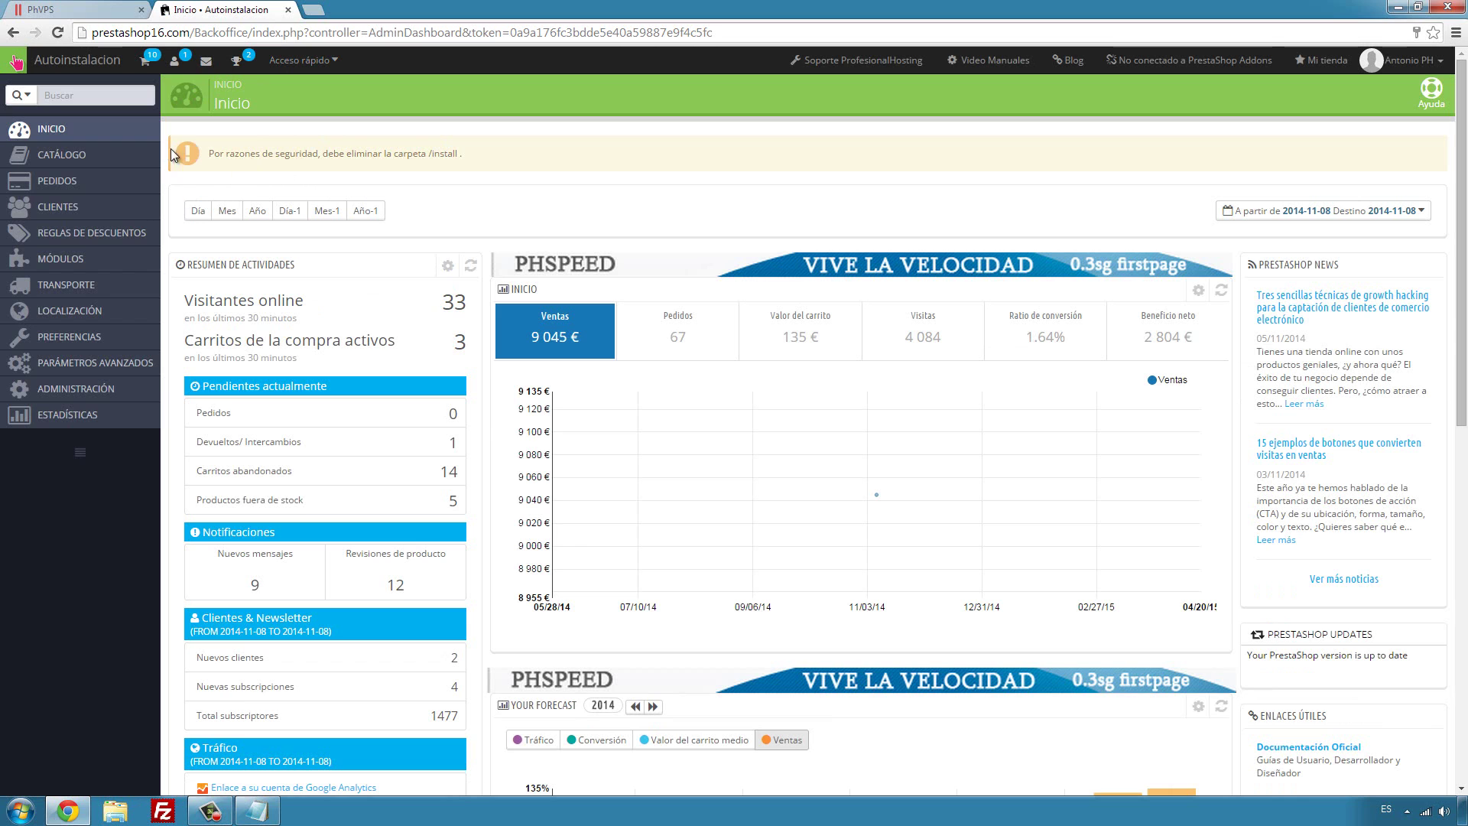
pyautogui.scroll(-10, 306, 382)
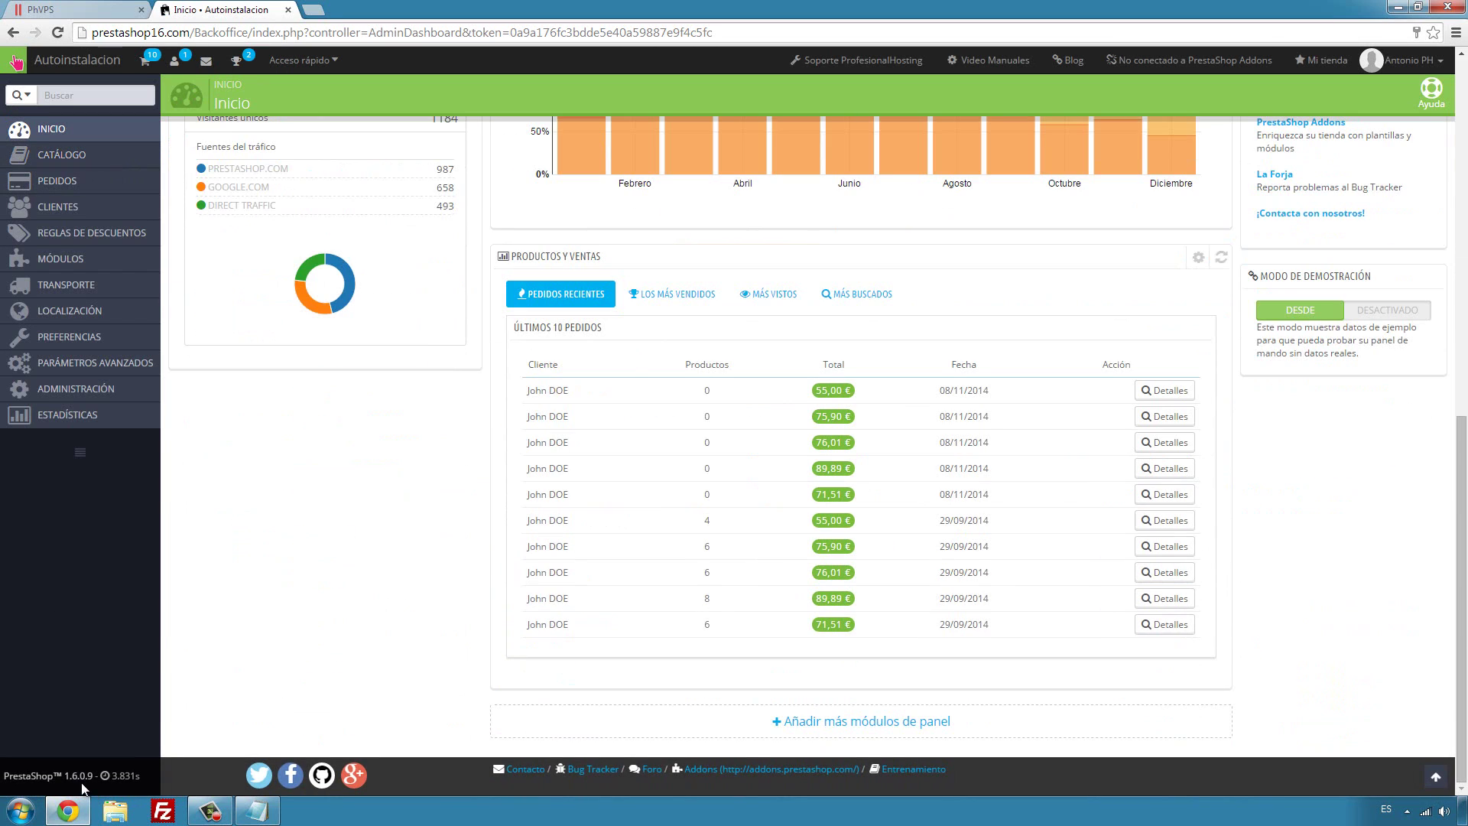
pyautogui.scroll(6, 192, 677)
pyautogui.scroll(4, 193, 679)
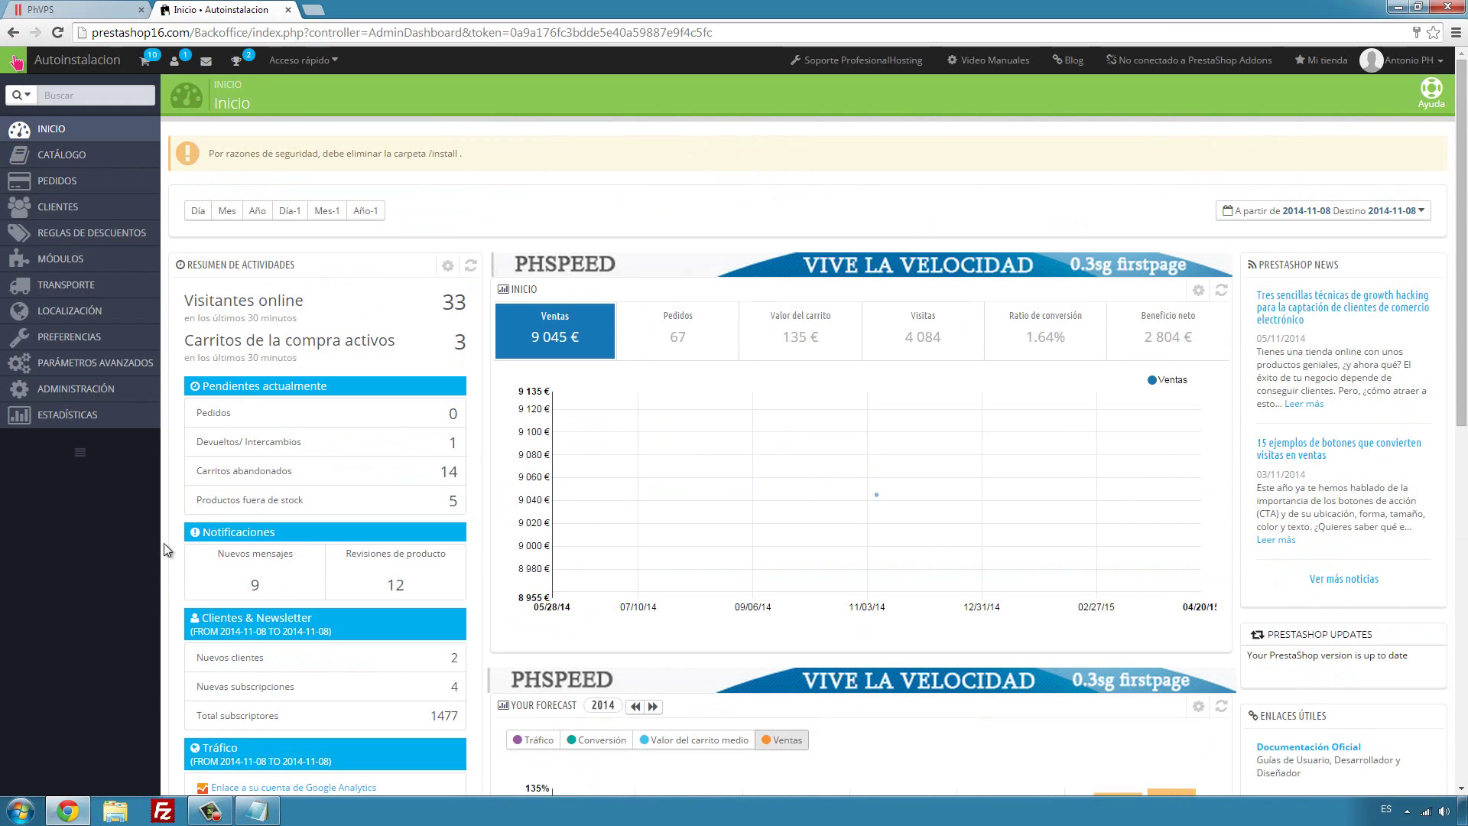